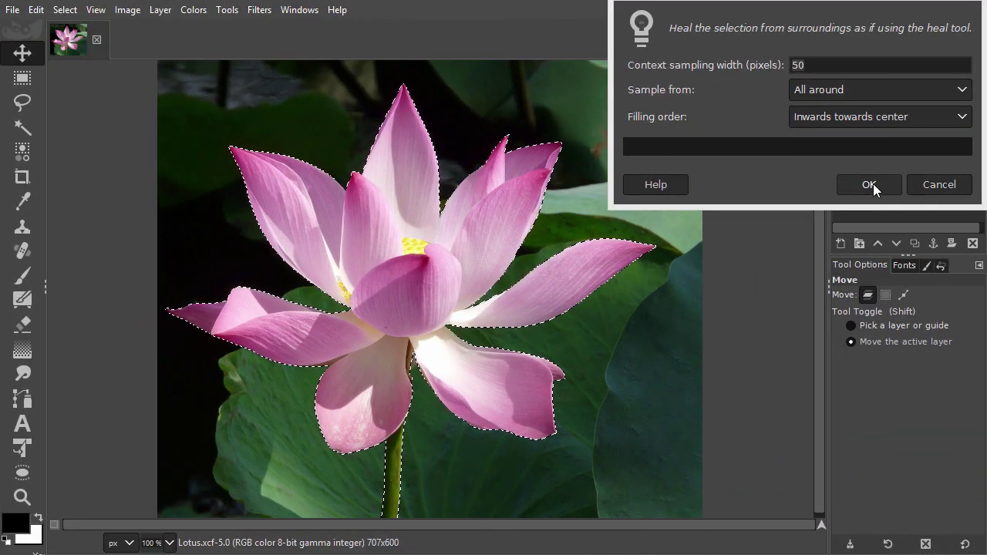
- Heal the lotus flower area using sampling width 50, All around, inwards towards center
left_click(873, 183)
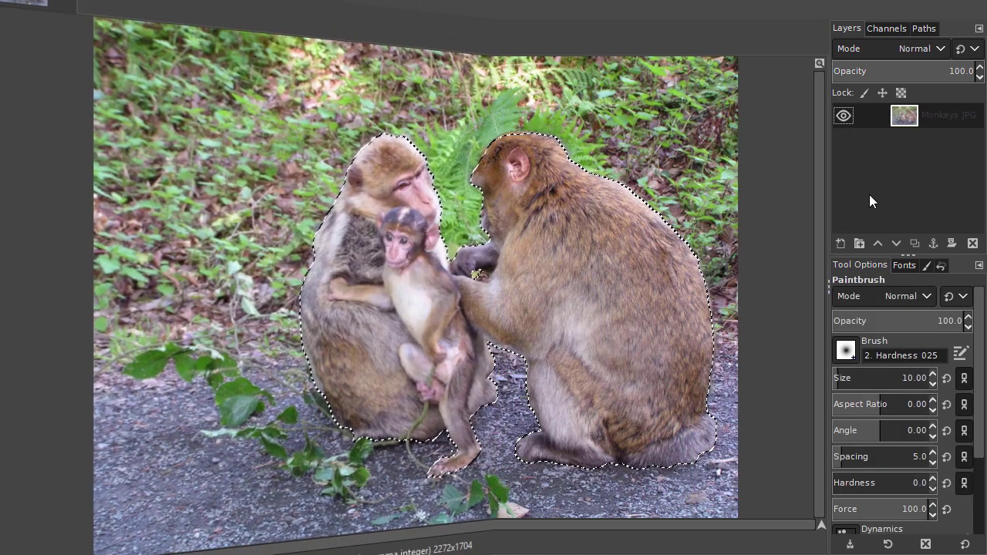
- Copy the monkey selection to a new layer and hide the Monkeys.JPG layer
key("ctrl+j")
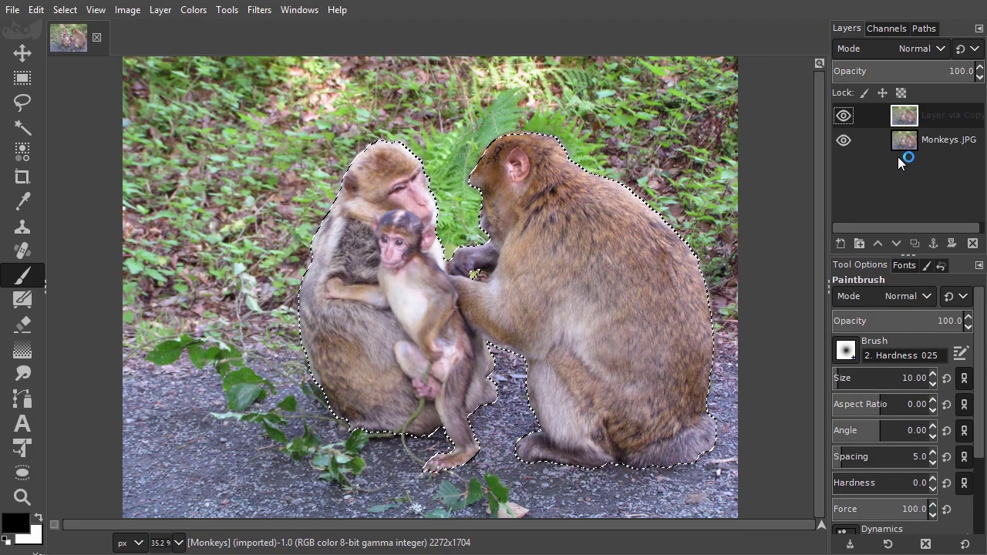
left_click(843, 139)
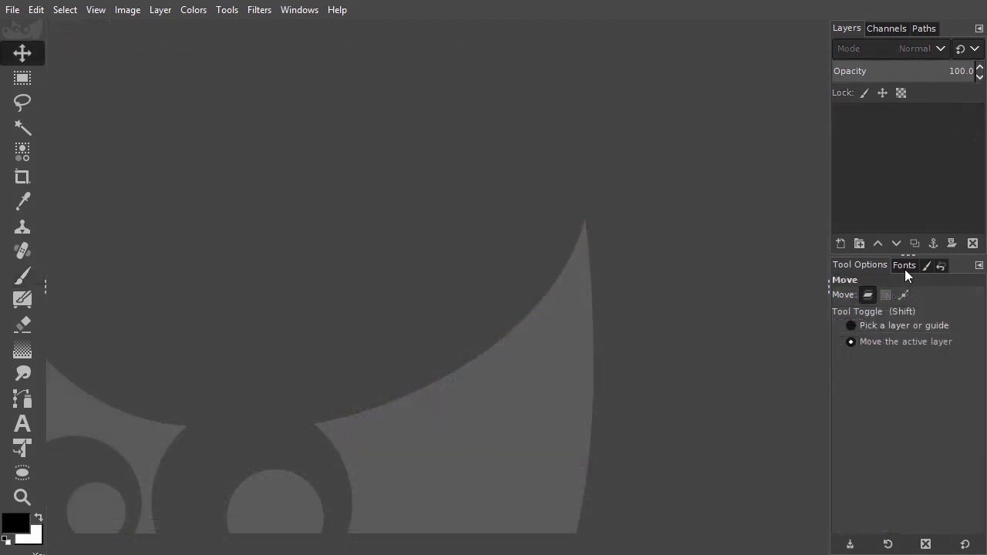
- Dock Fonts in its own widened column beside Layers and move Paths next to Tool Options
left_click_drag(904, 266, 834, 264)
left_click_drag(679, 287, 607, 285)
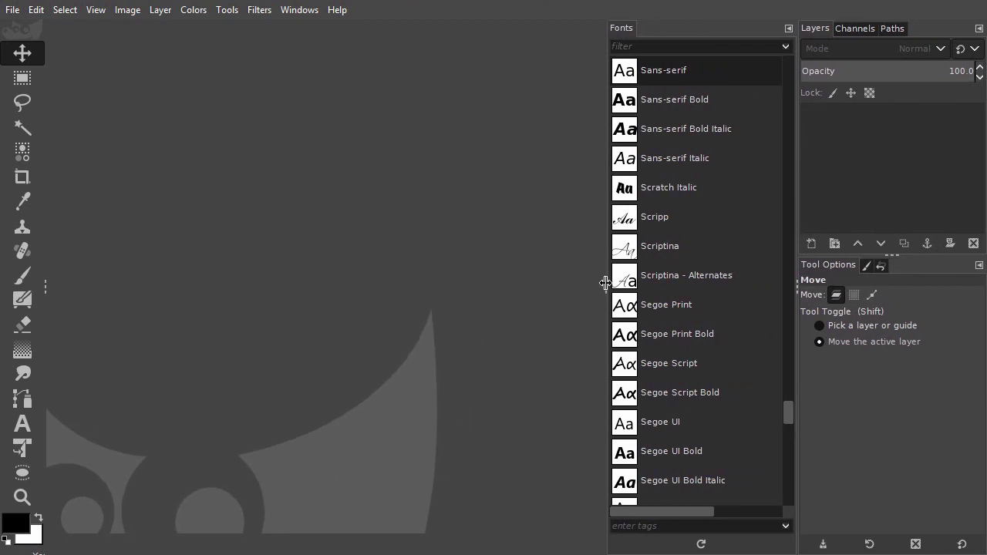
left_click_drag(791, 287, 765, 286)
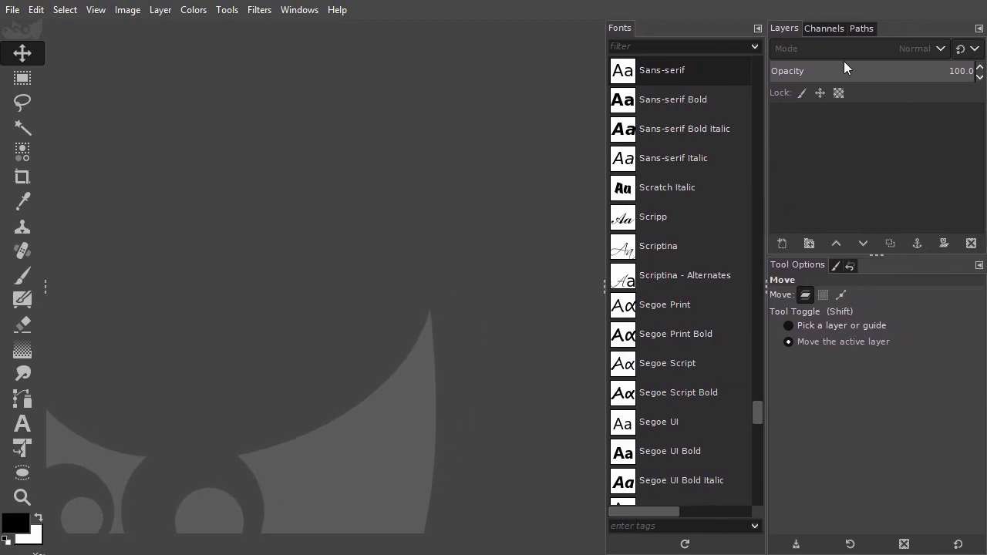
left_click_drag(861, 27, 872, 265)
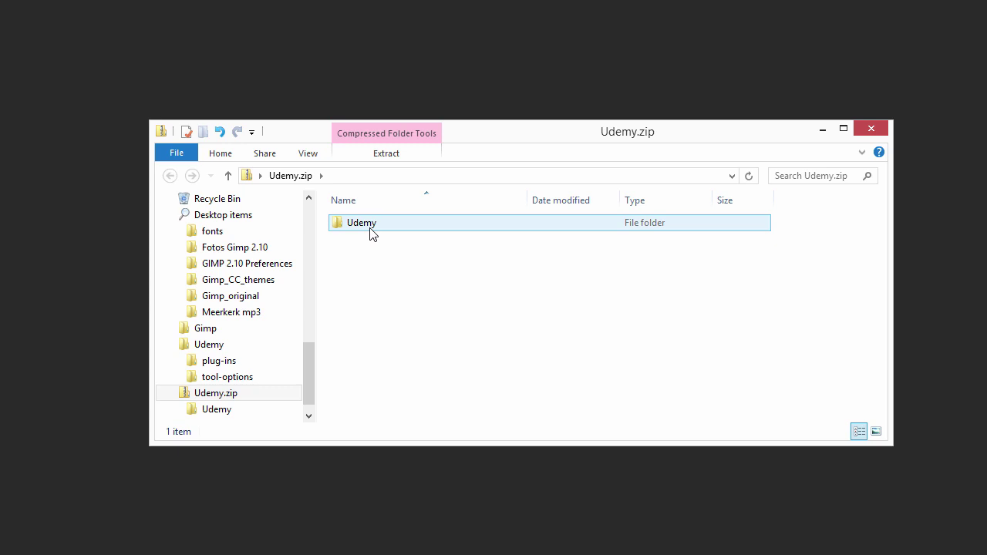
- Inspect the zipped Udemy folder's plug-ins and tool-options contents, then return to the Udemy folder
double_click(340, 229)
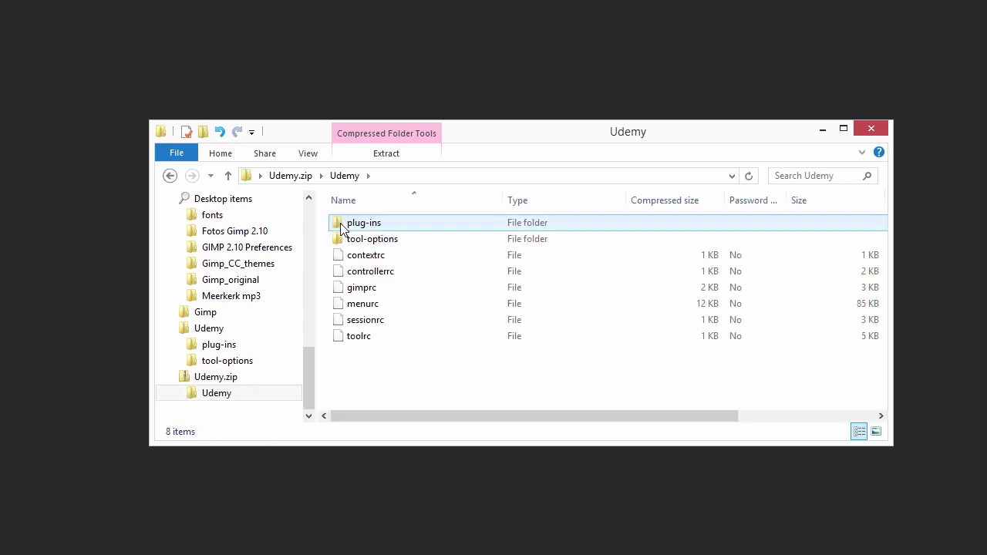
double_click(419, 228)
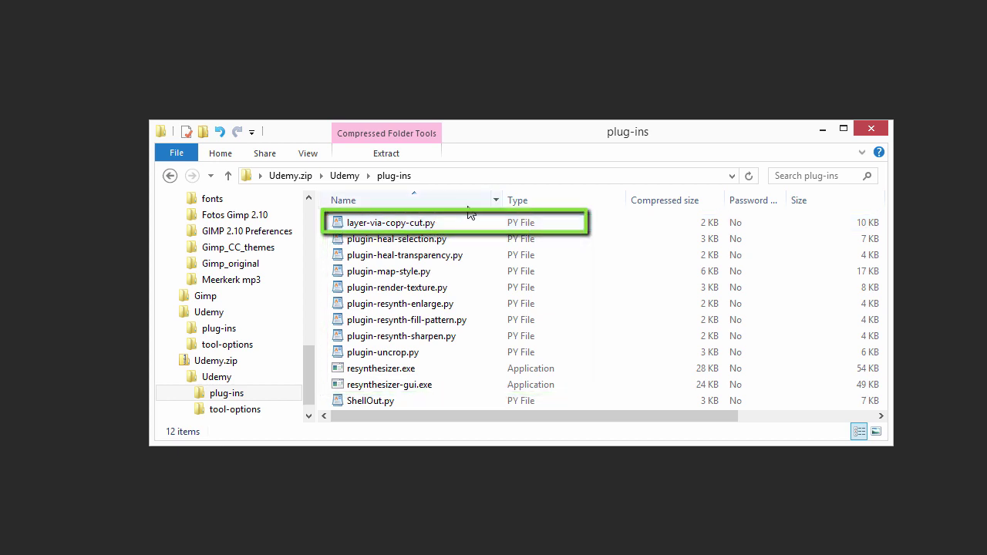
left_click(346, 177)
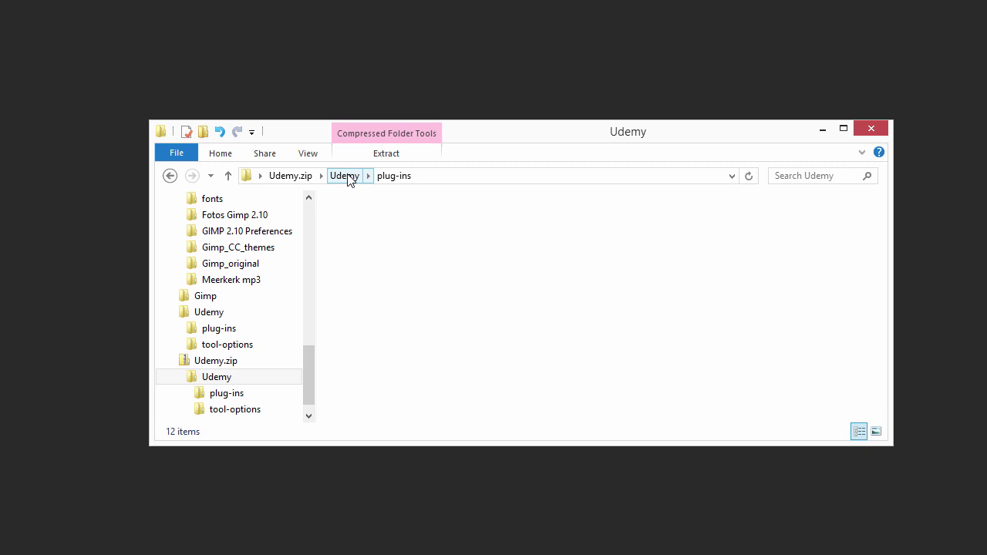
left_click(415, 241)
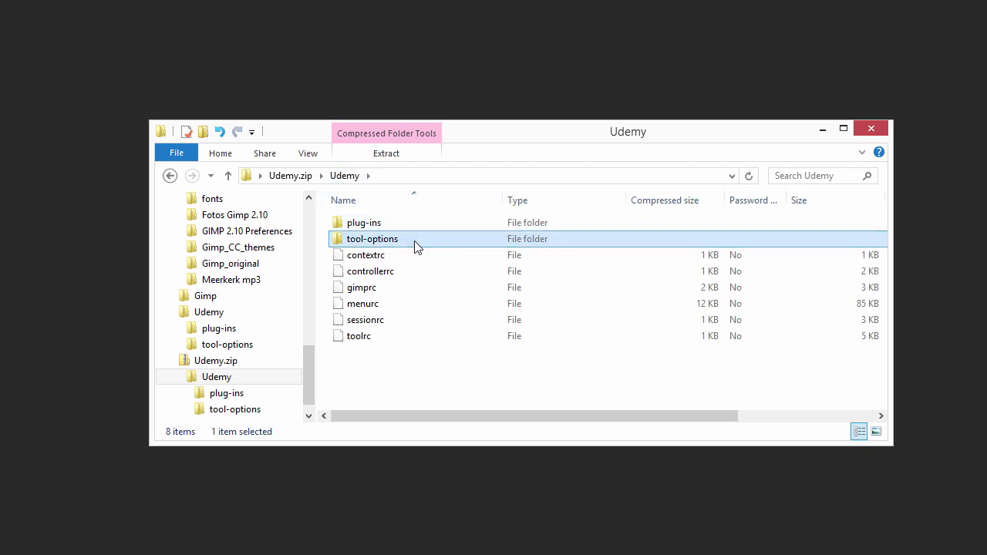
double_click(414, 241)
scroll(884, 236, "down", 1)
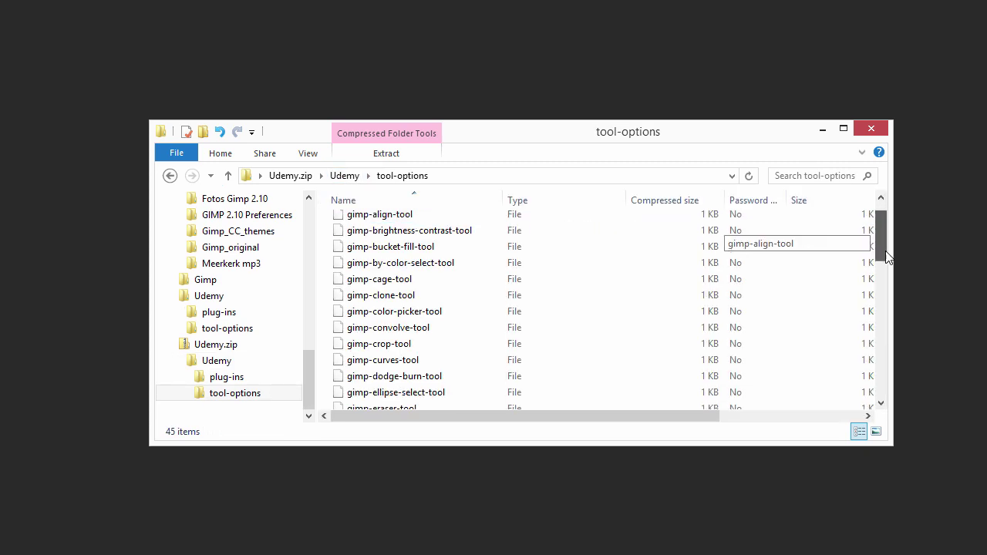
mouse_move(887, 259)
left_mouse_down()
mouse_move(888, 401)
mouse_move(883, 232)
mouse_move(873, 223)
left_mouse_up()
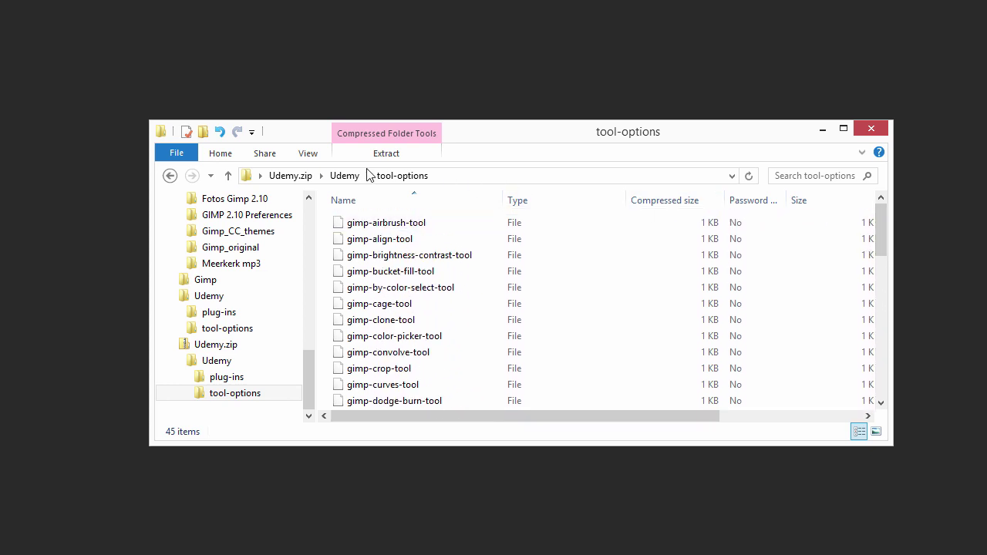
left_click(344, 175)
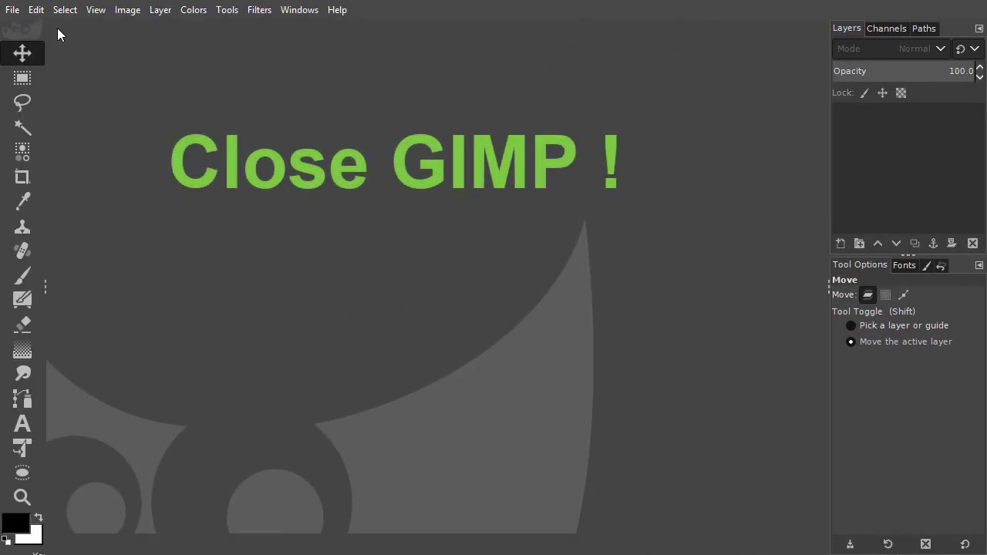
- Quit GIMP from the File menu
left_click(11, 11)
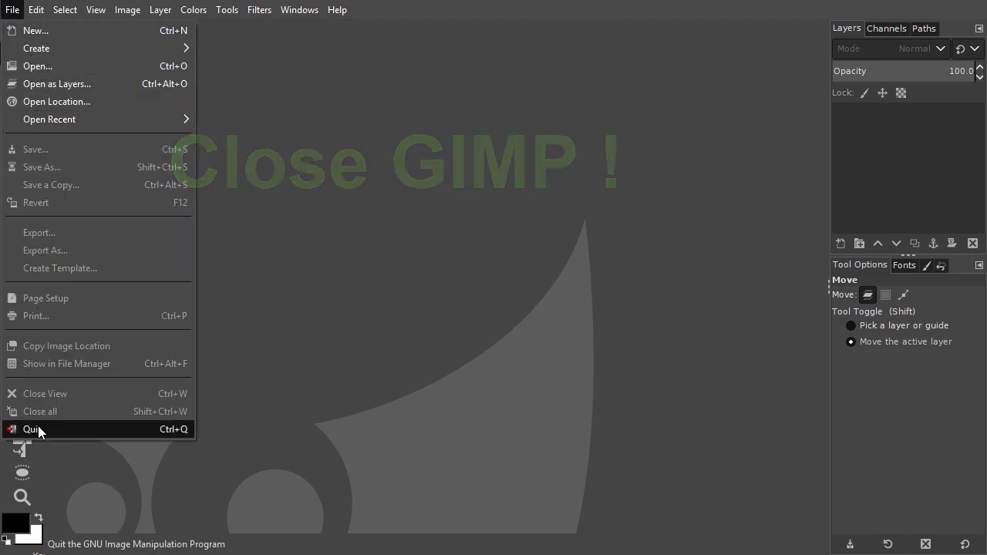
left_click(88, 428)
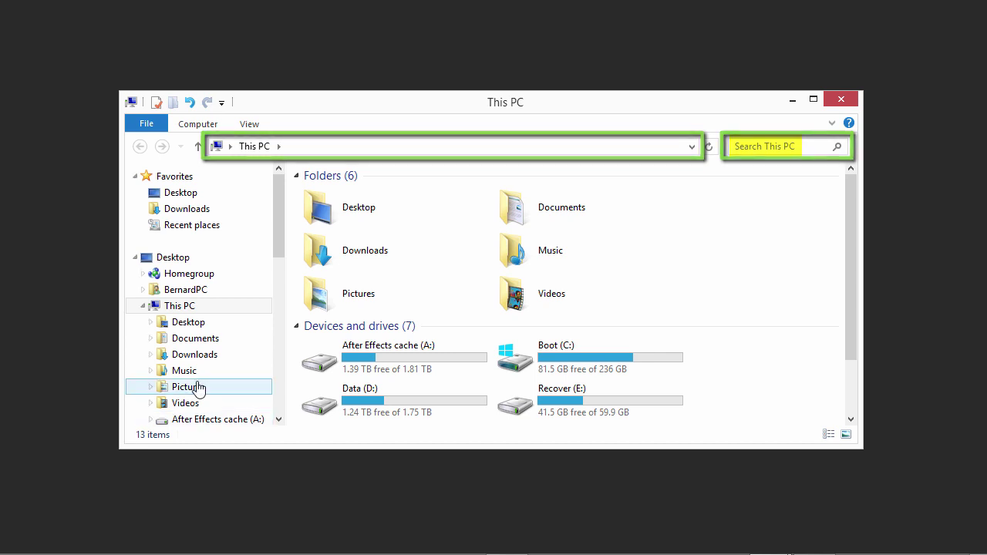
- Go to %appdata% in File Explorer's address bar to reach the Roaming folder
left_click(348, 147)
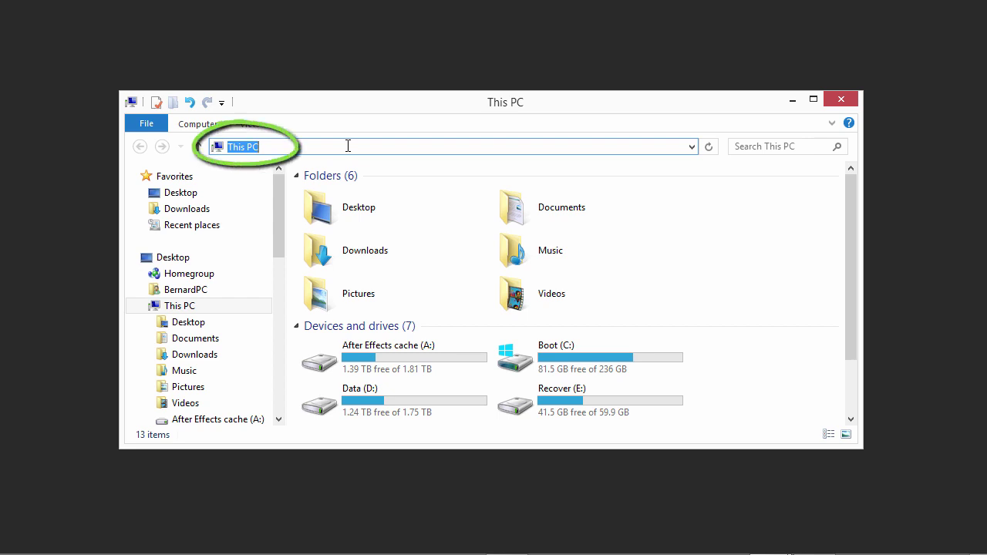
type("%")
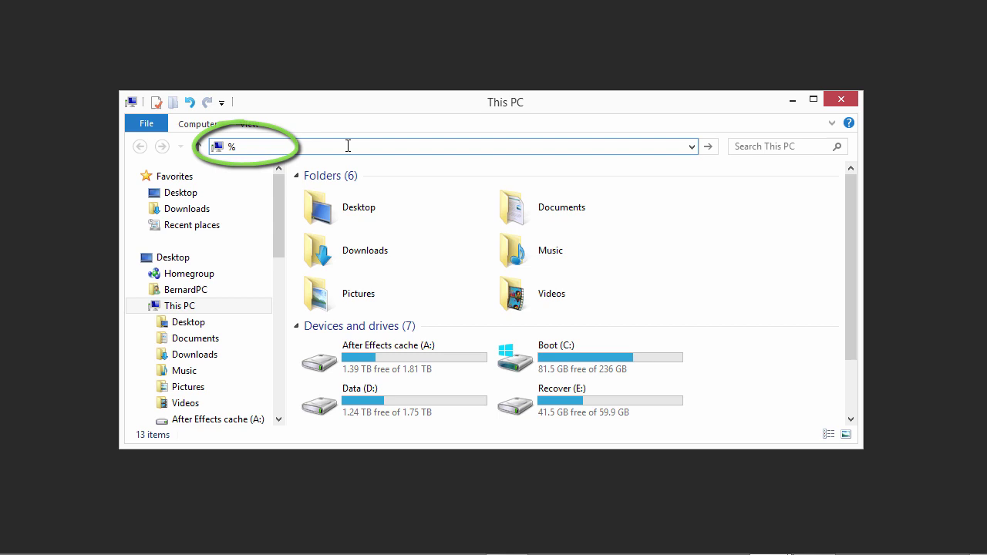
type("appdata%")
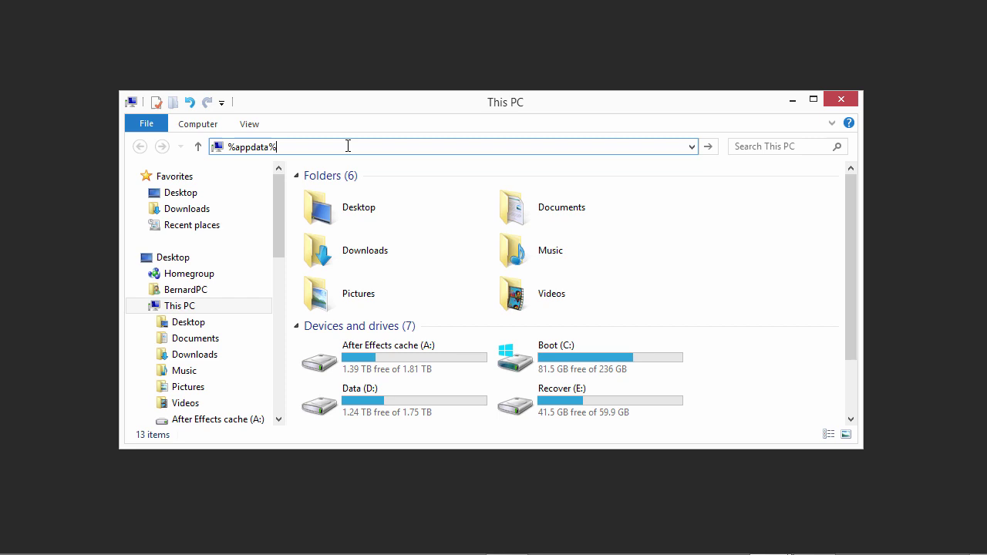
key("Return")
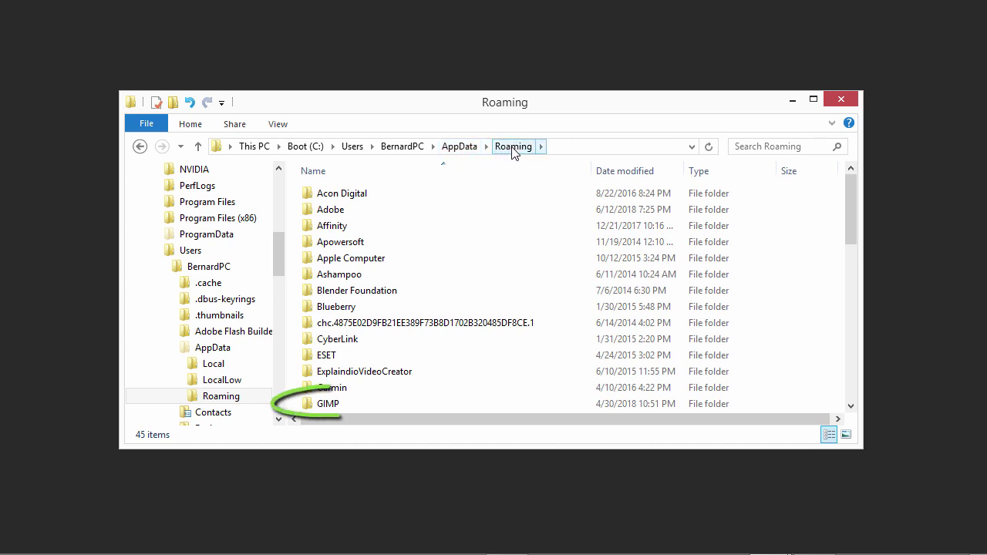
double_click(344, 404)
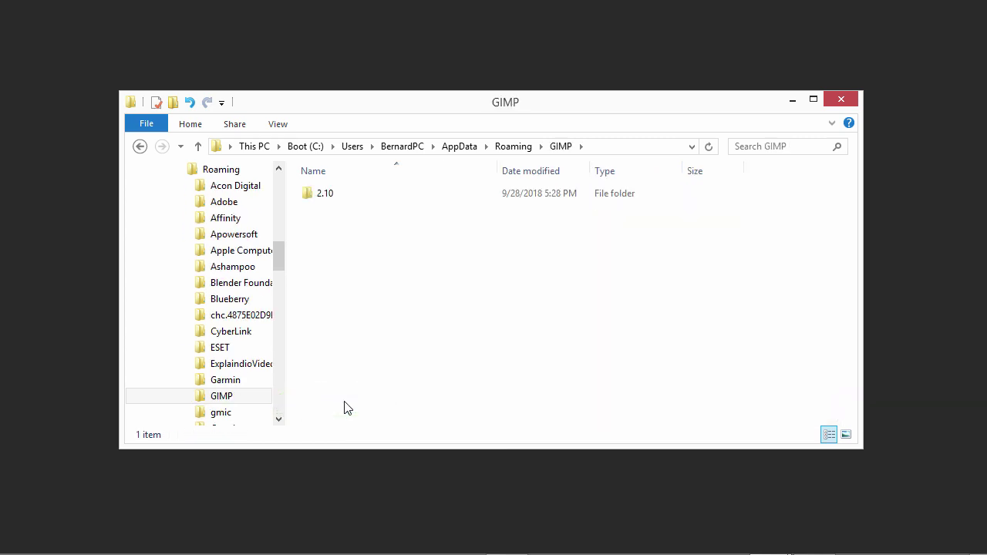
left_click(330, 202)
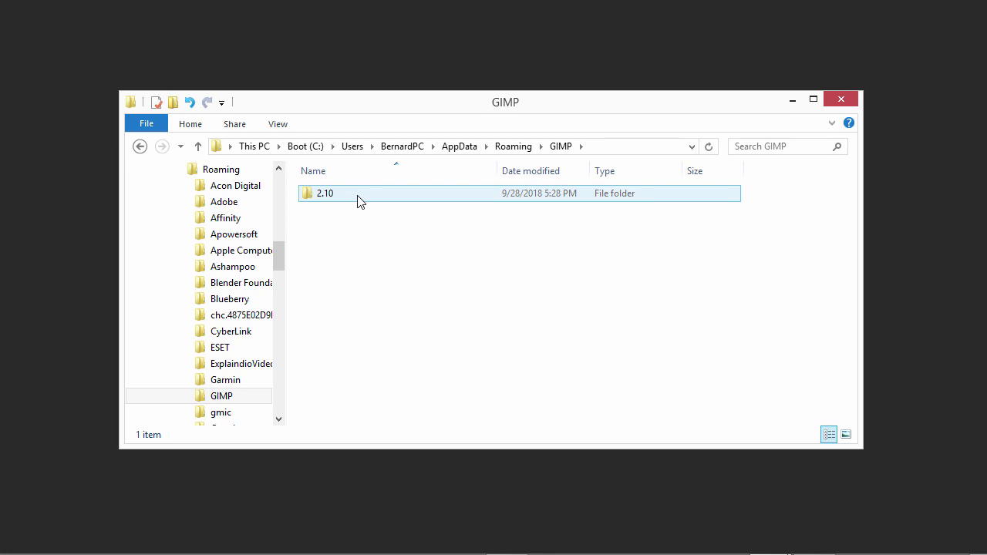
left_click(363, 216)
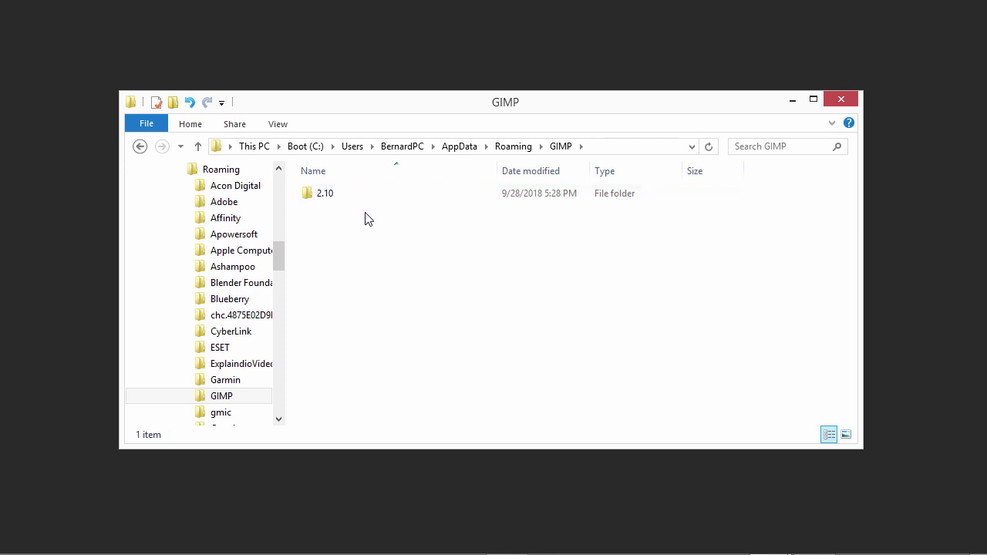
left_click(359, 198)
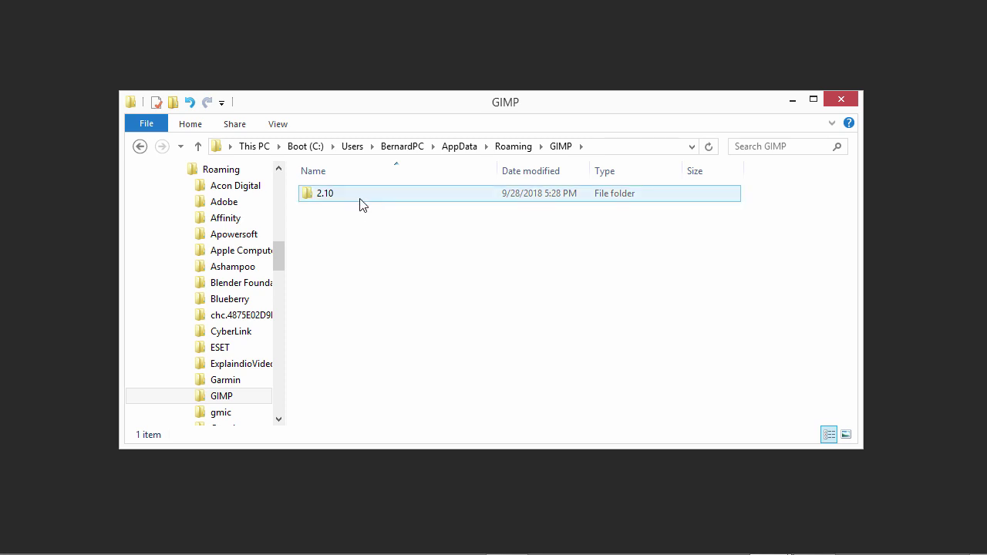
- Copy and paste the 2.10 folder to create a '2.10 - Copy' backup in the GIMP folder
right_click(307, 194)
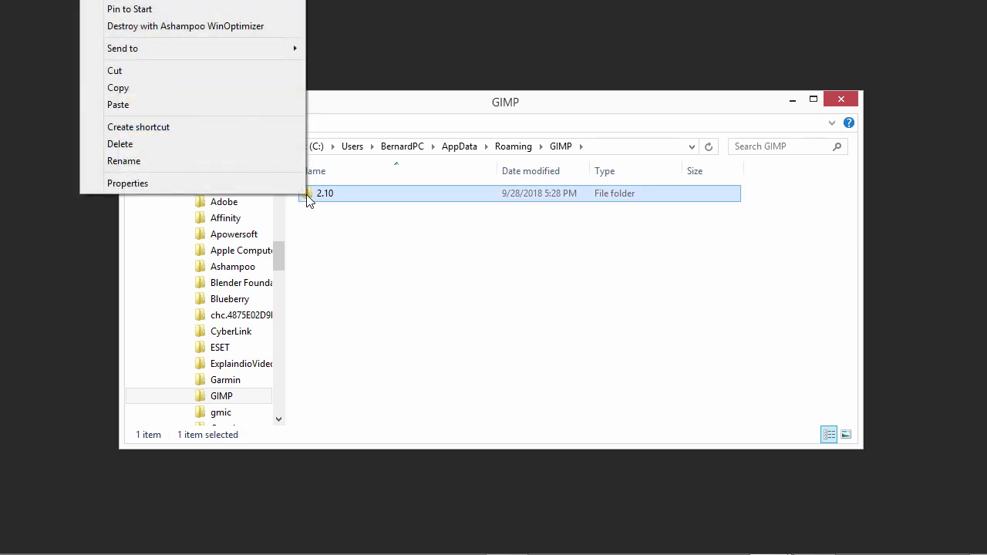
left_click(233, 89)
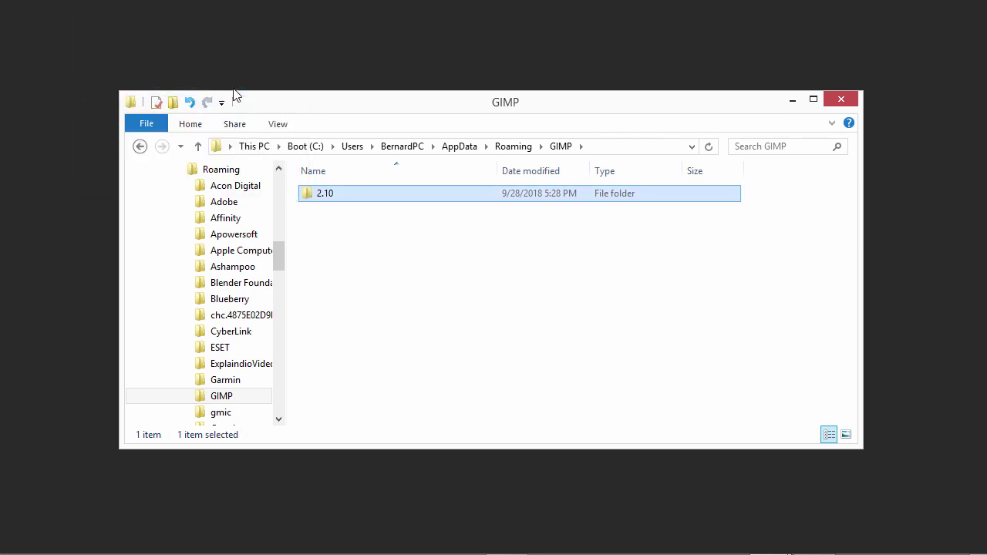
right_click(339, 244)
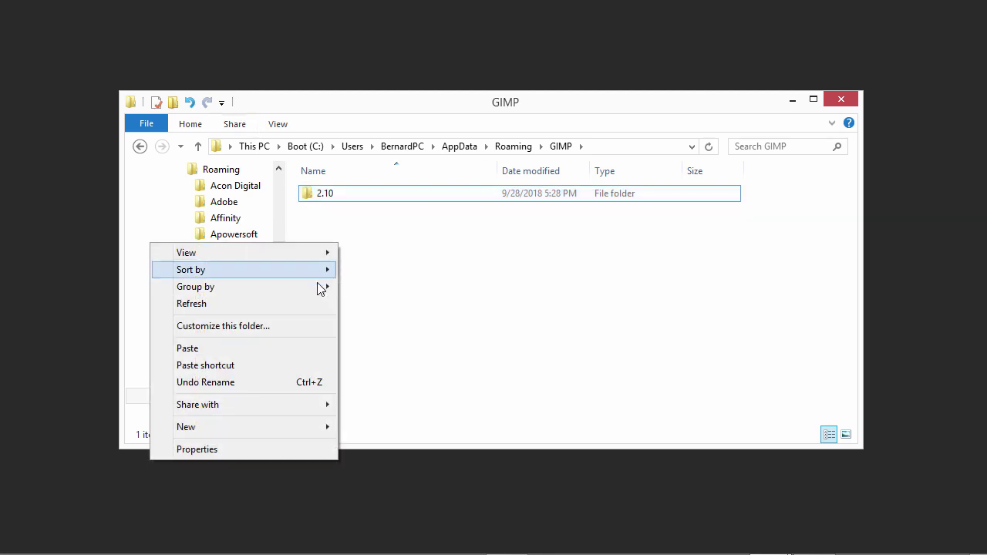
left_click(302, 348)
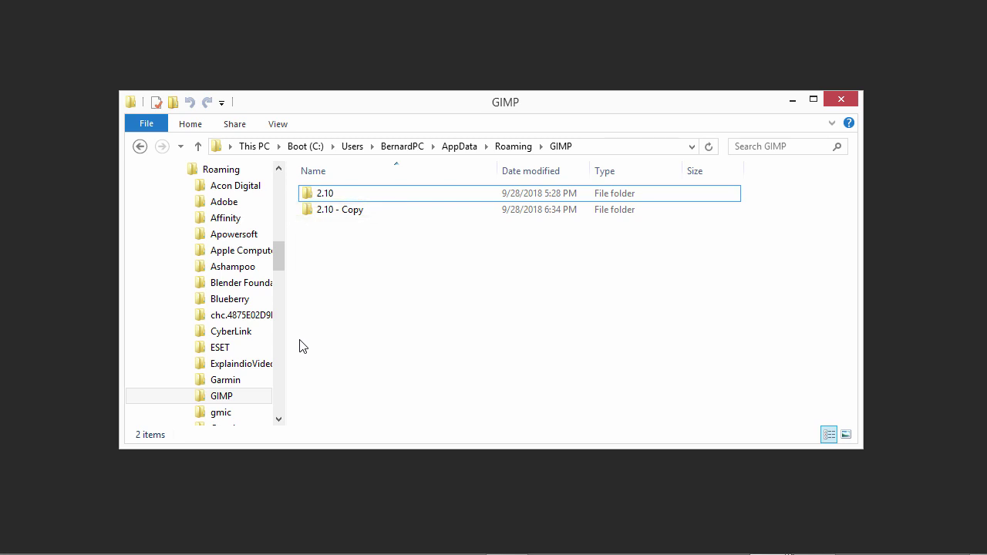
left_click(312, 199)
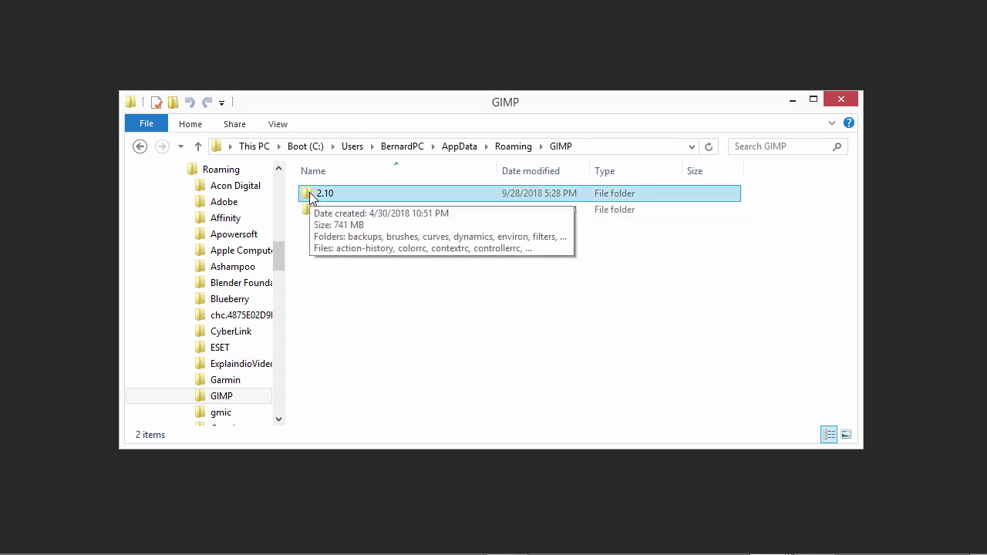
- Open the 2.10 folder and the zipped Udemy folder in side-by-side windows
double_click(312, 193)
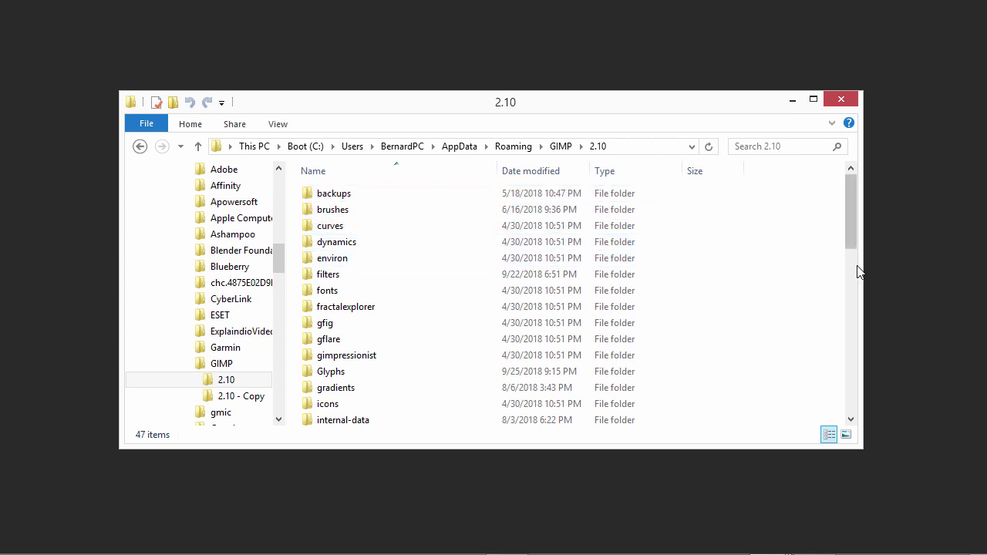
left_click_drag(862, 266, 510, 266)
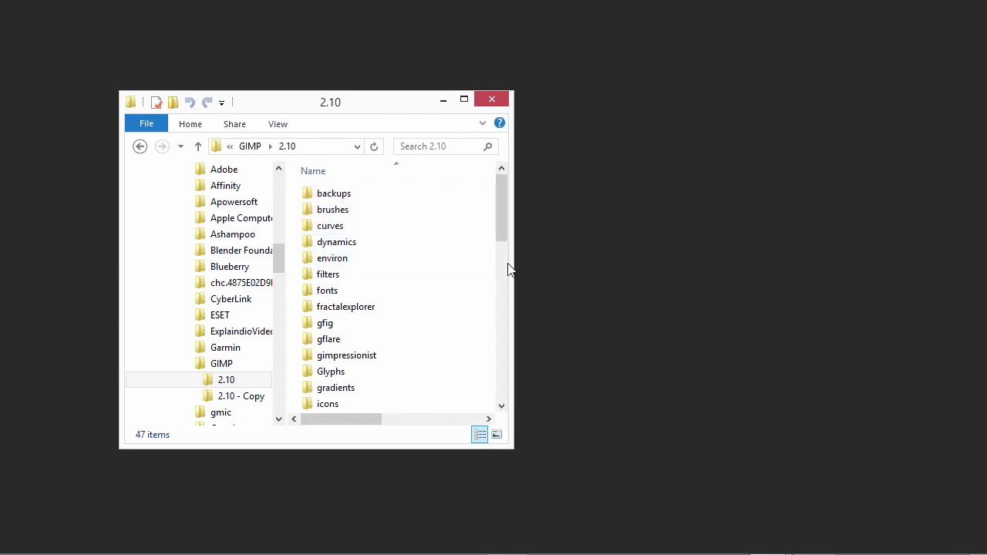
left_click(768, 553)
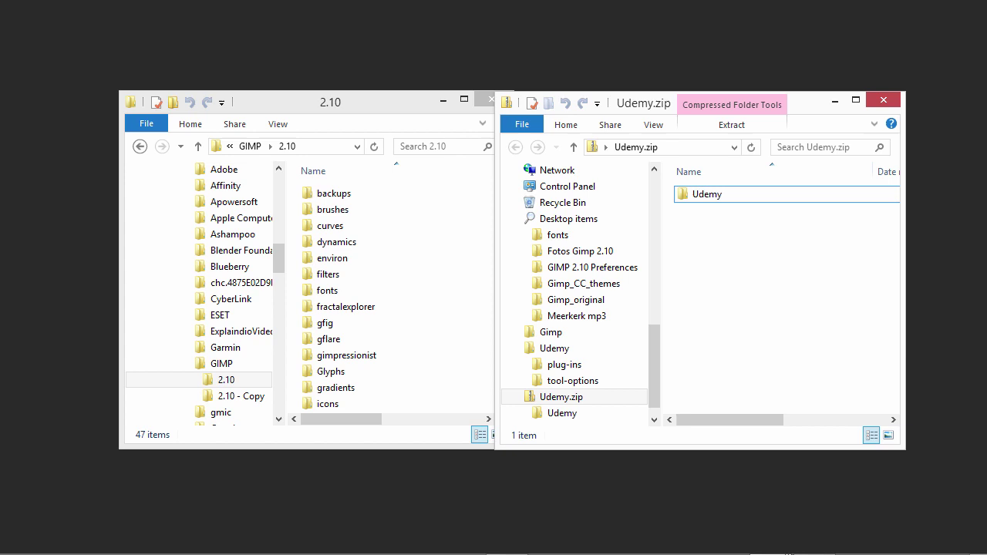
left_click_drag(299, 98, 260, 101)
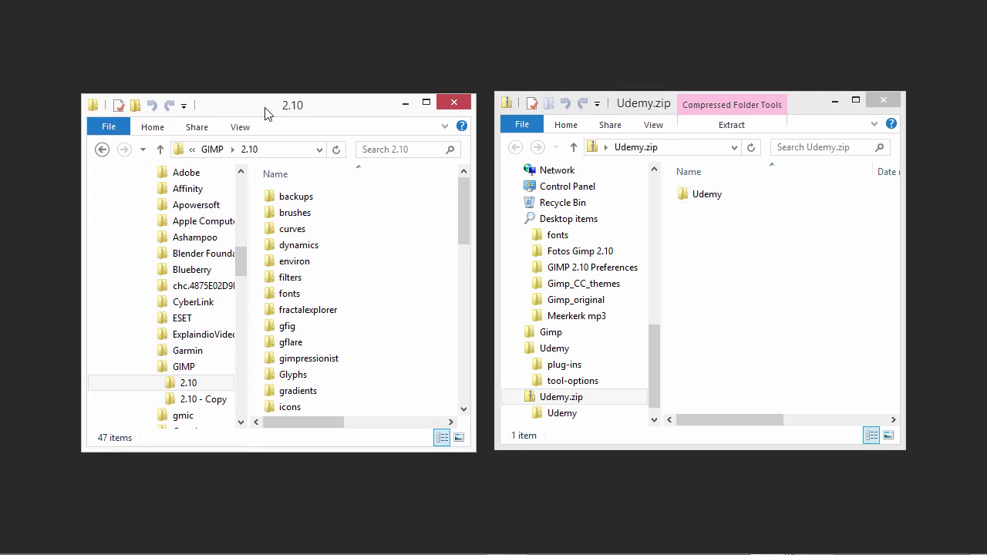
left_click(810, 110)
left_click(694, 197)
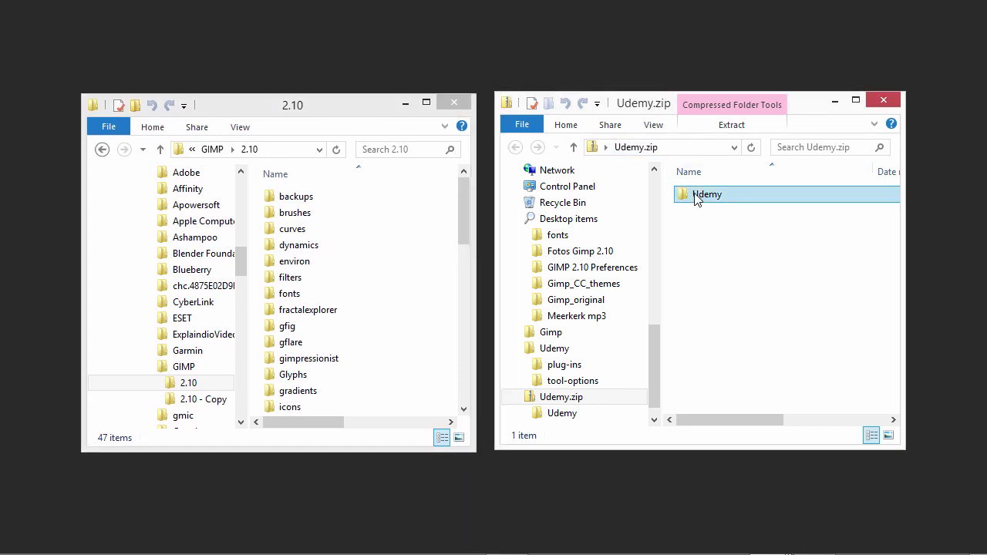
double_click(684, 198)
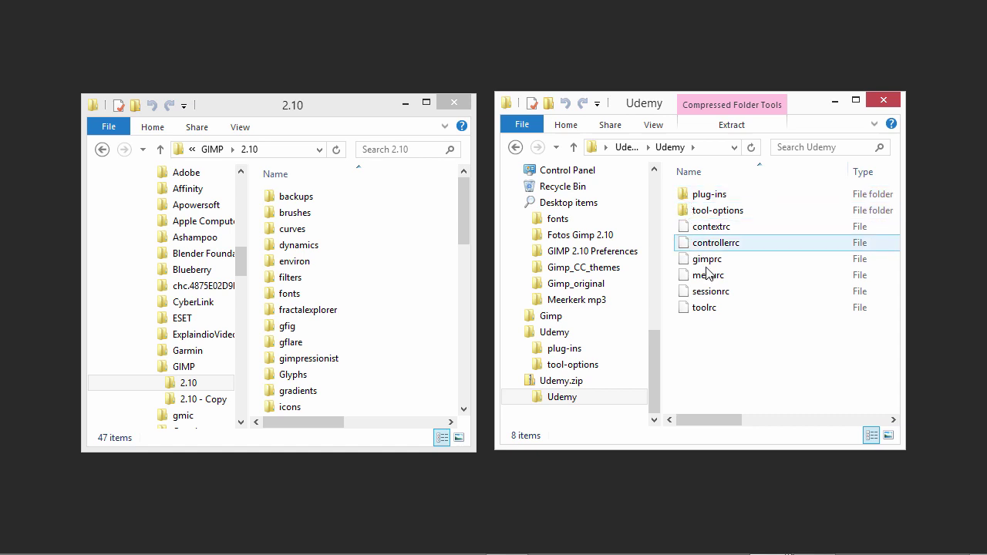
- Copy all eight Udemy items and paste them into the 2.10 folder
key("ctrl+a")
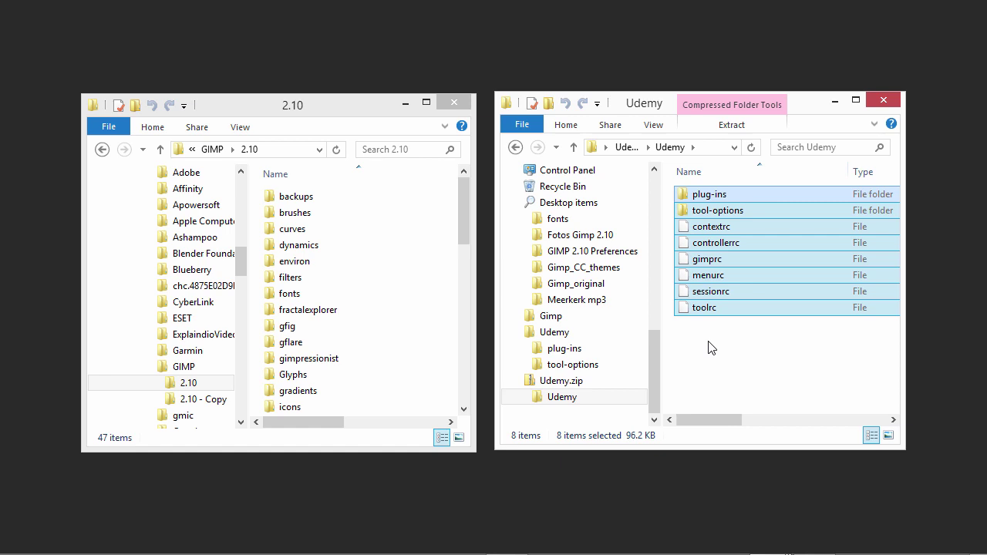
key("ctrl+c")
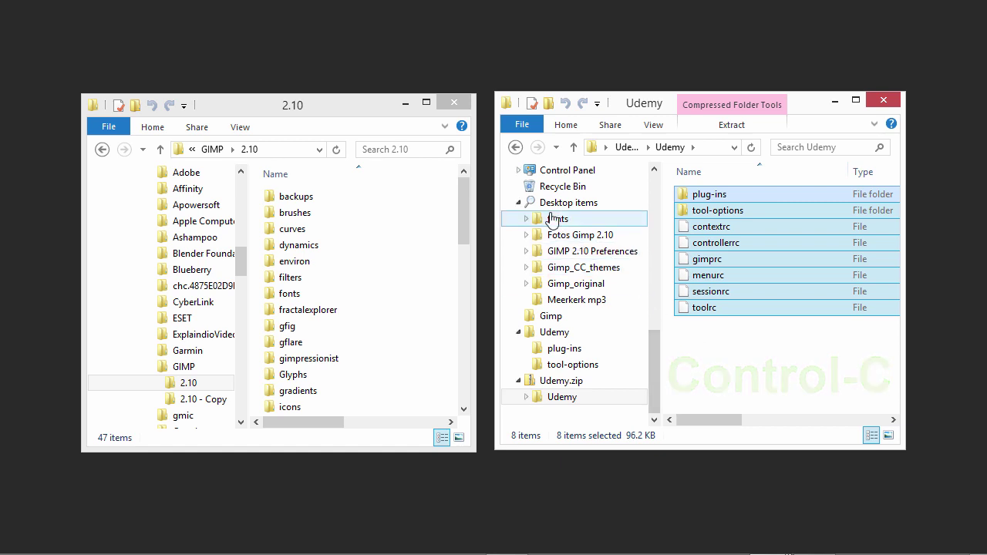
left_click(332, 101)
key("ctrl+v")
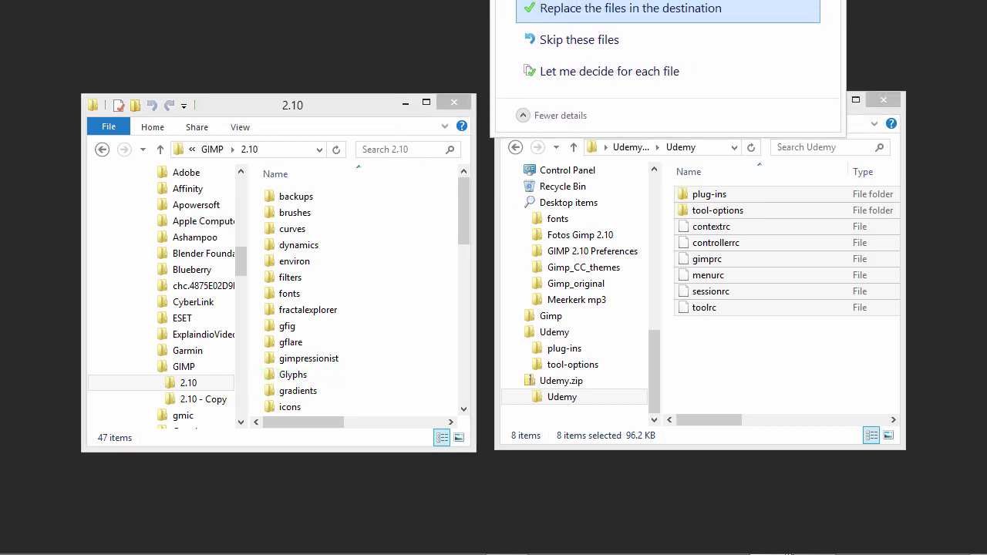
- Replace the matching files in 2.10 with the Udemy versions
left_click_drag(556, 0, 188, 93)
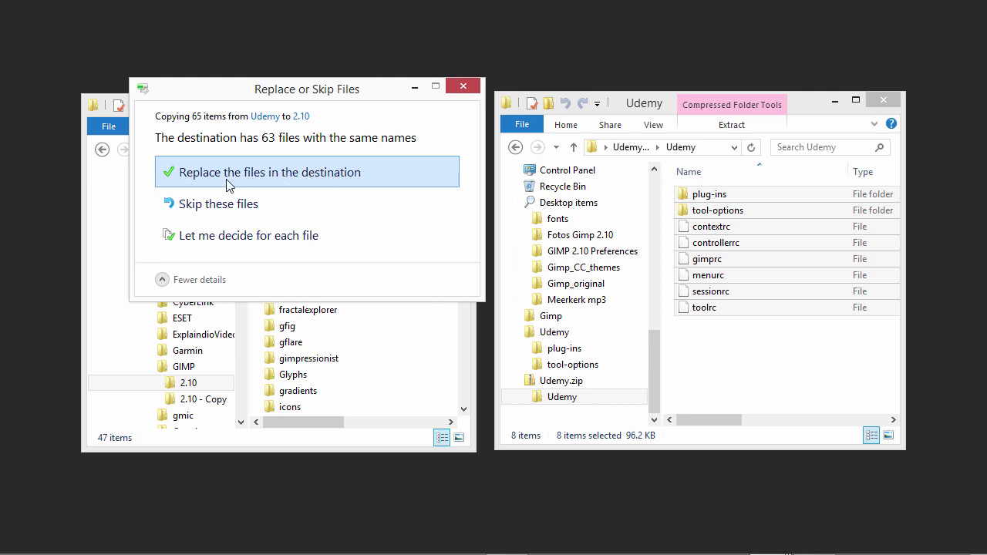
left_click(389, 172)
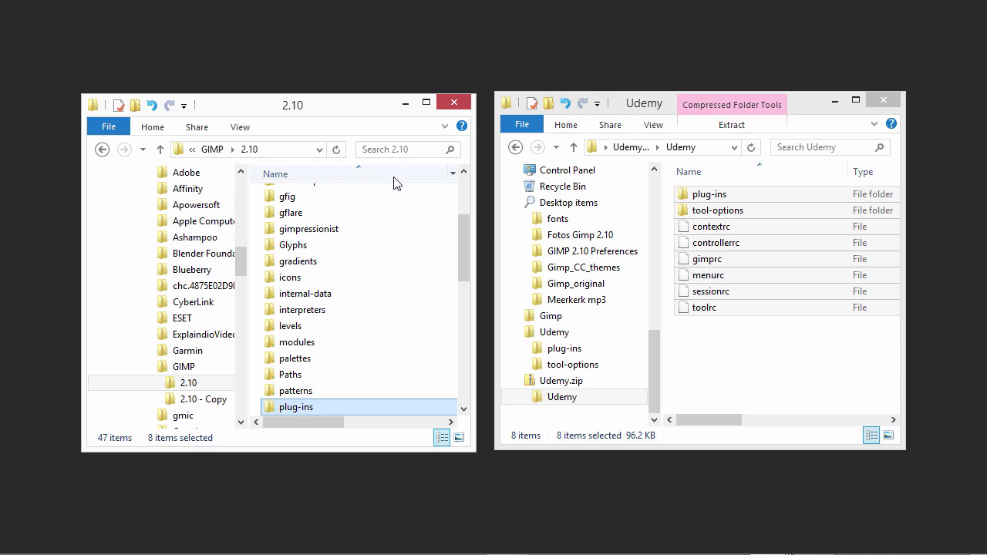
mouse_move(397, 181)
left_mouse_down()
mouse_move(462, 227)
mouse_move(454, 354)
mouse_move(464, 356)
left_mouse_up()
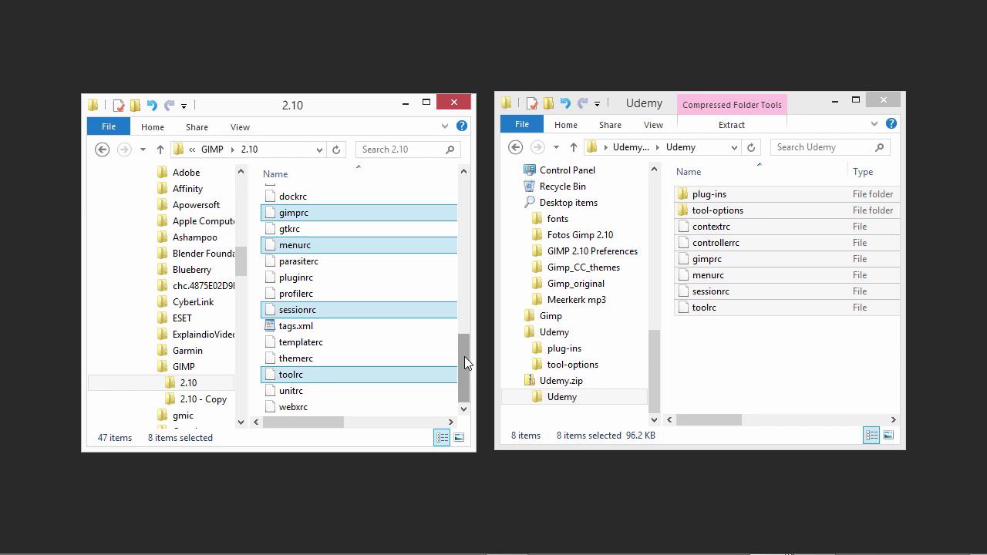
- Return the left window to the GIMP folder showing 2.10 and '2.10 - Copy'
left_click(212, 150)
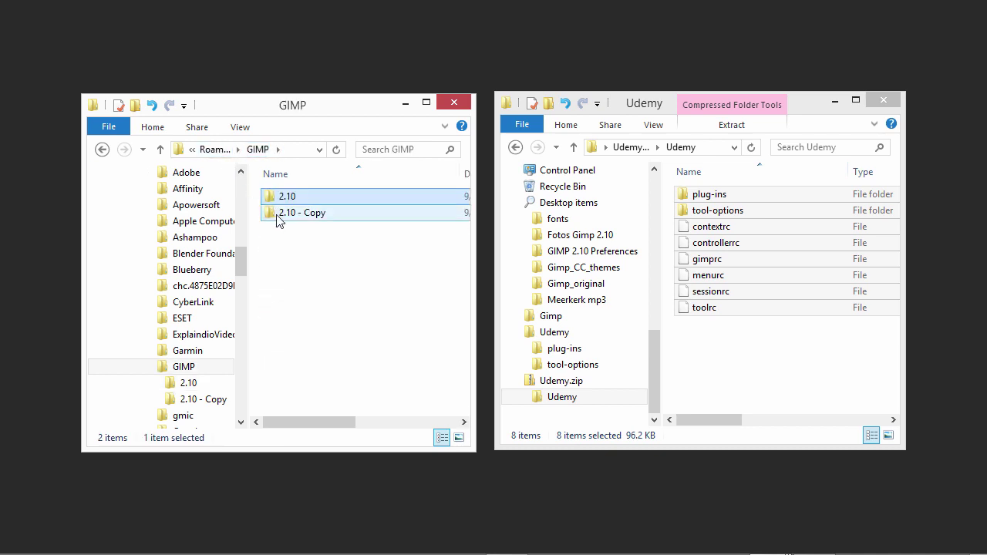